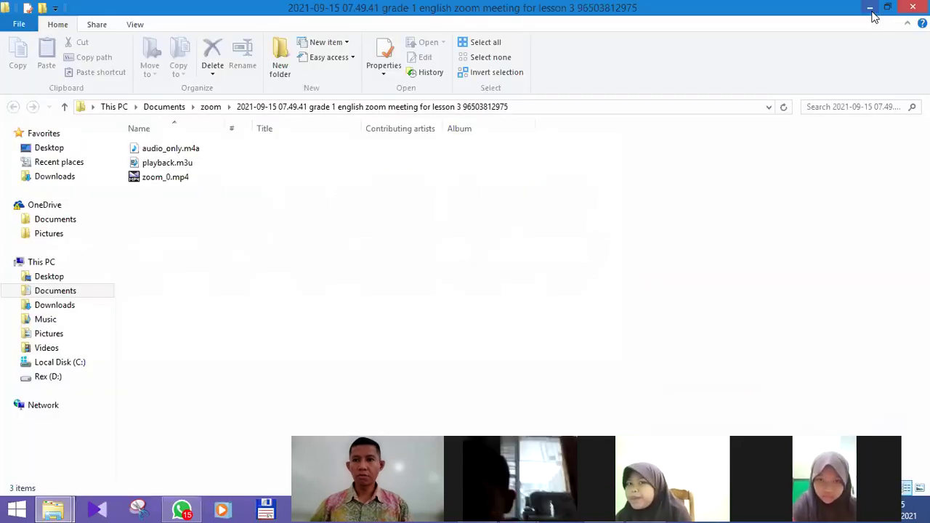
- Minimize the open File Explorer windows to reveal the desktop
click(875, 12)
click(874, 11)
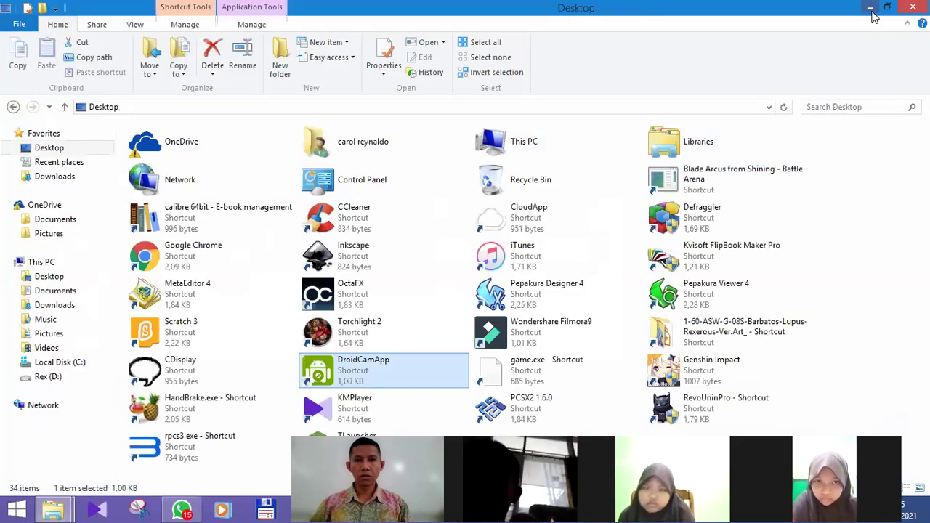
click(866, 9)
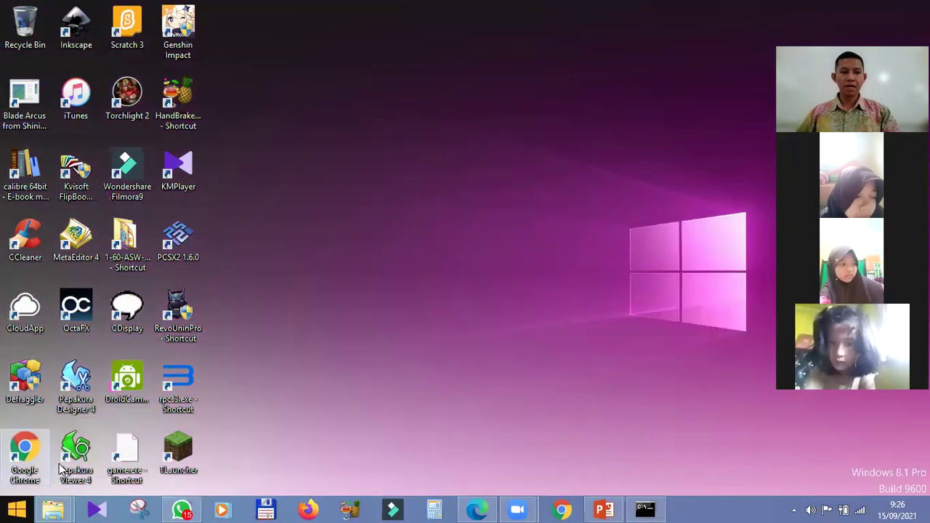
- Bring up the Start screen and show the full list of installed apps by name
click(18, 509)
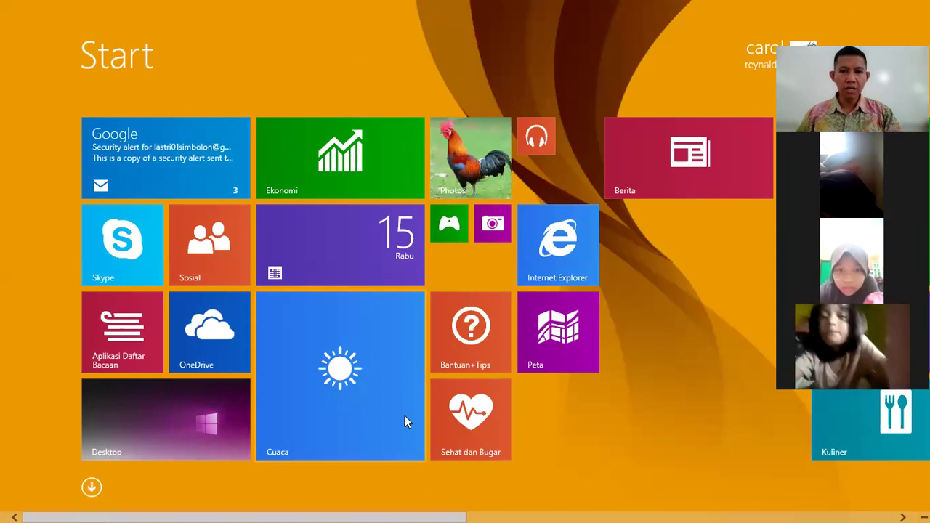
scroll(405, 423, down, 5)
scroll(385, 422, up, 5)
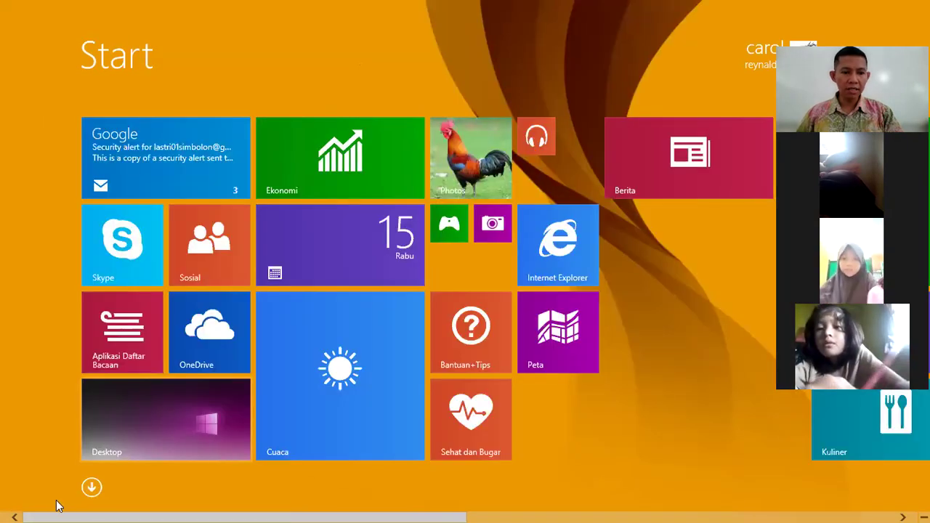
click(91, 487)
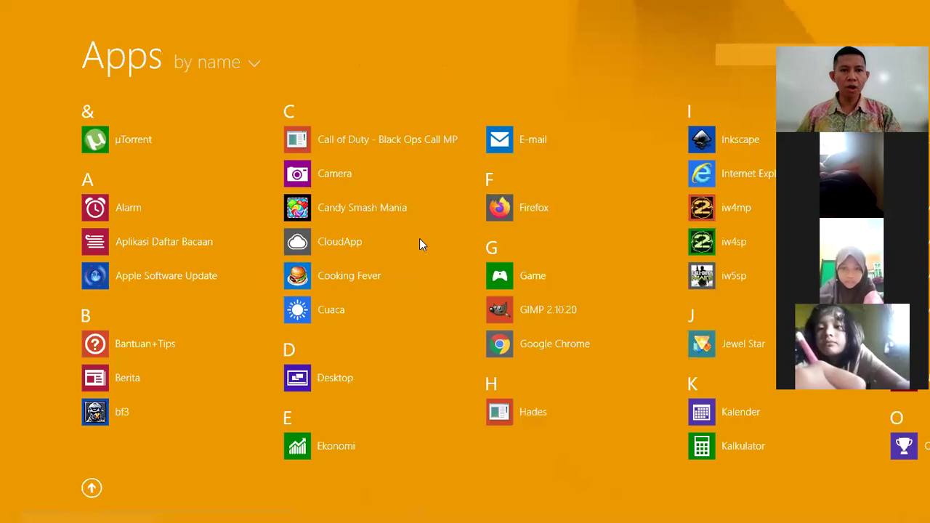
- Find Word 2013 in the Microsoft Office 2013 group of the app list and launch it
scroll(424, 237, down, 5)
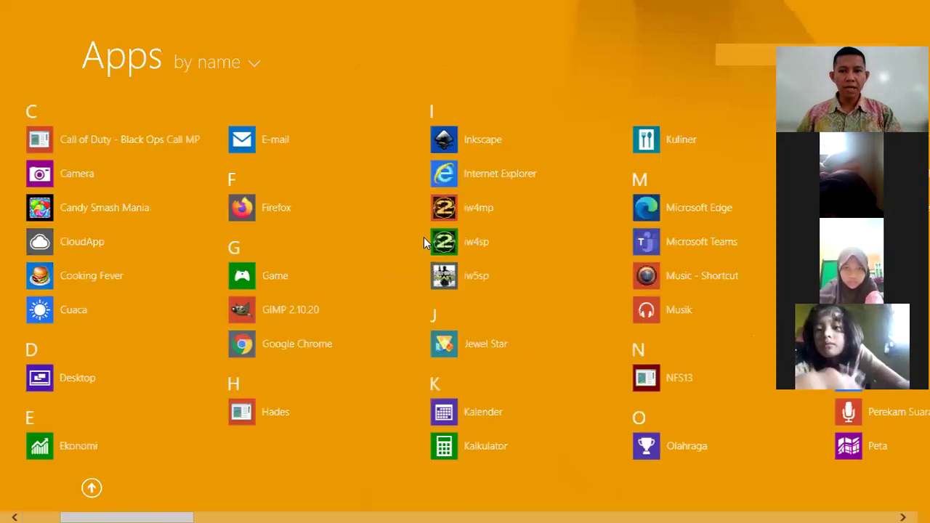
scroll(425, 243, down, 3)
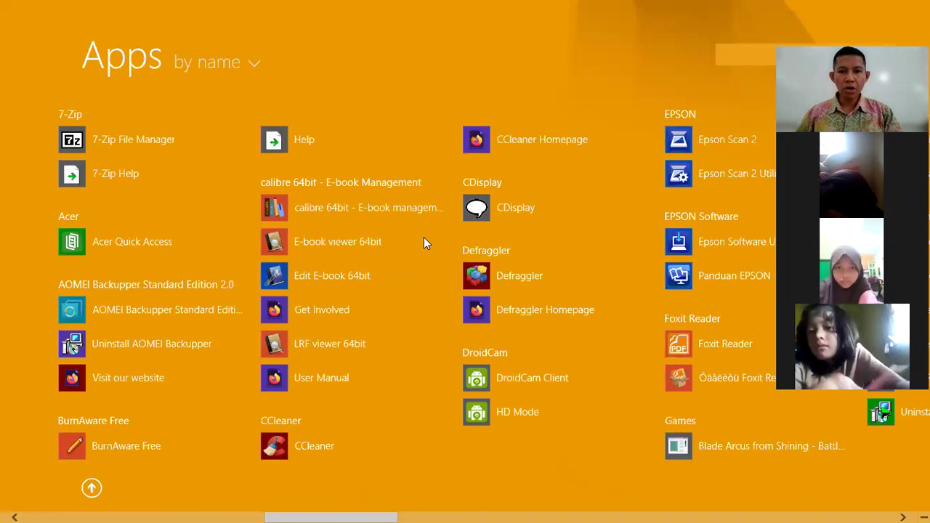
scroll(424, 242, down, 2)
scroll(425, 243, down, 2)
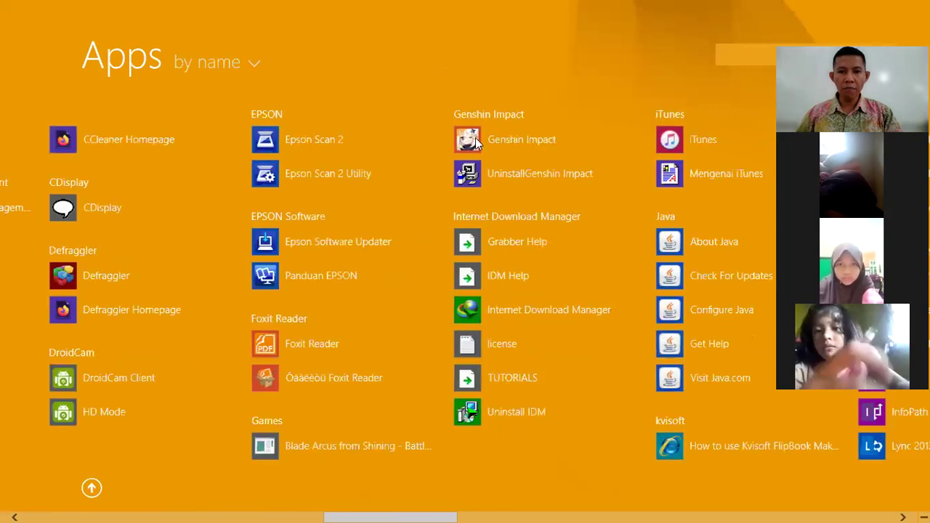
scroll(618, 254, down, 2)
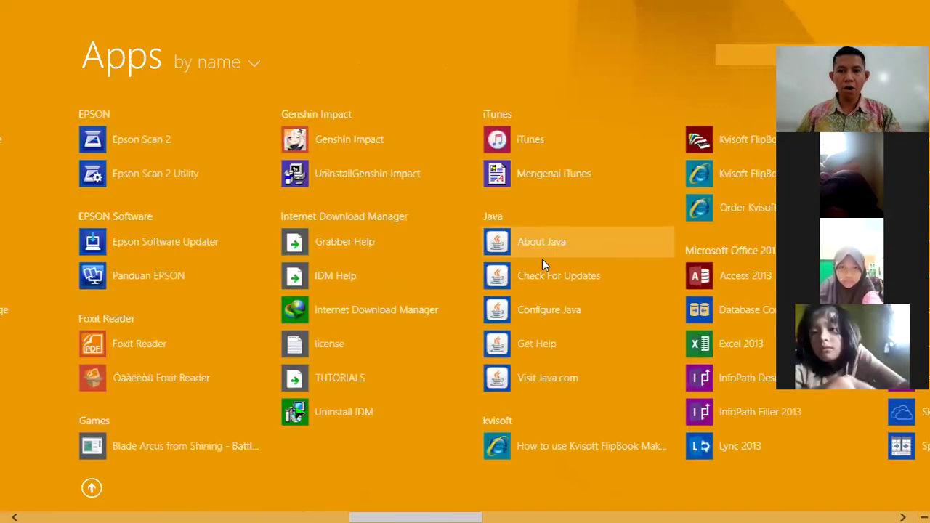
scroll(592, 253, down, 1)
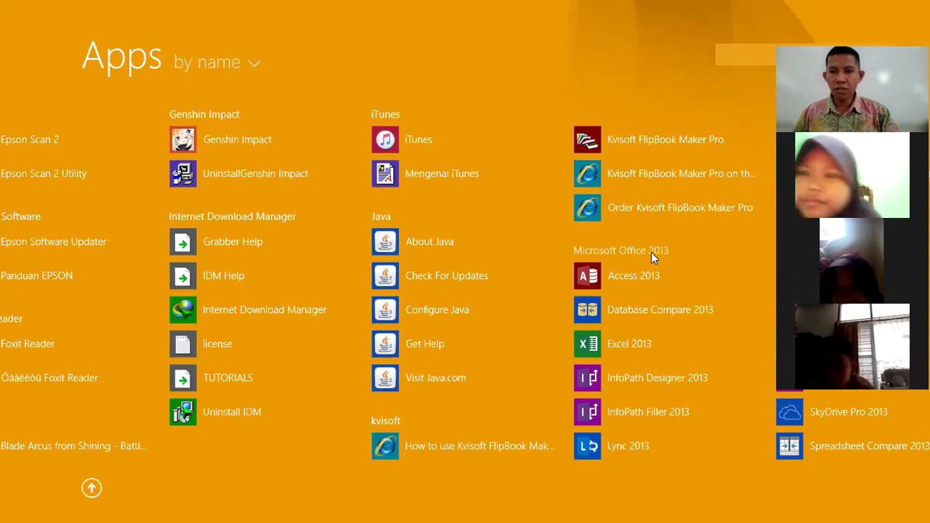
scroll(640, 254, down, 2)
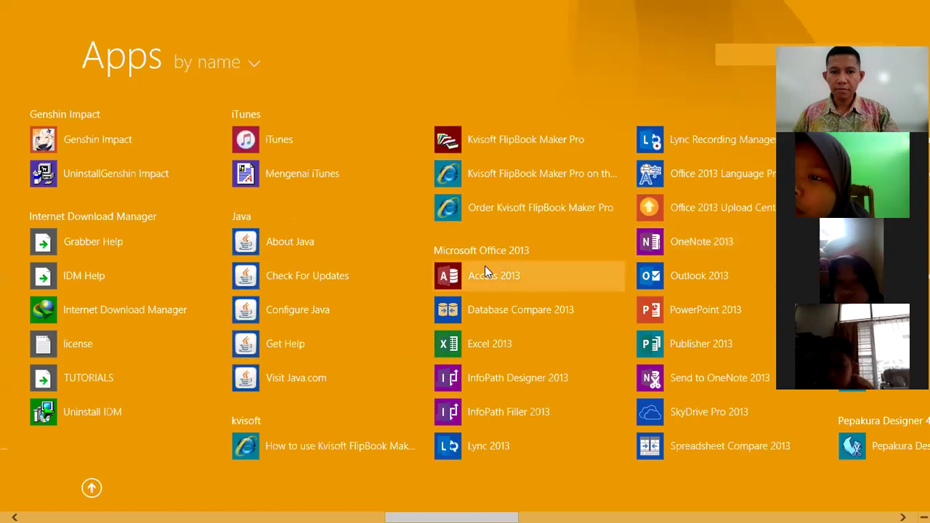
scroll(486, 271, down, 2)
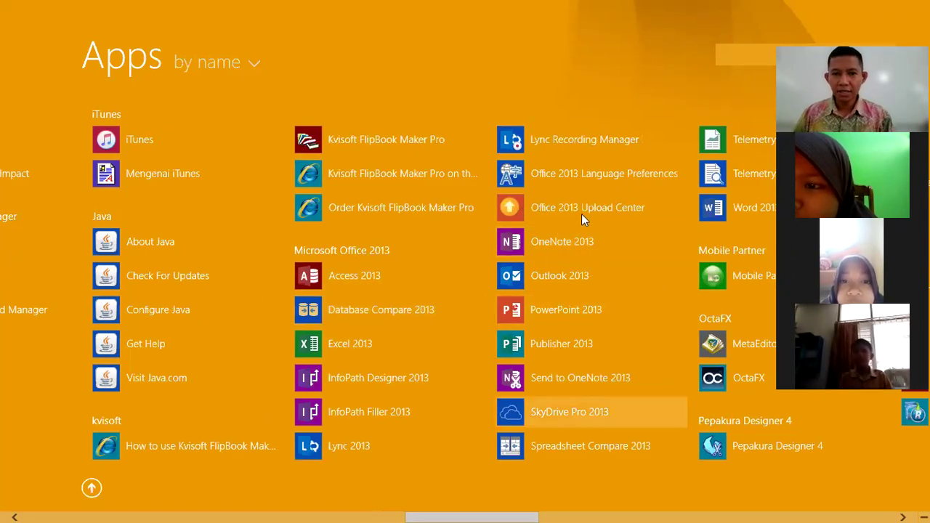
click(753, 210)
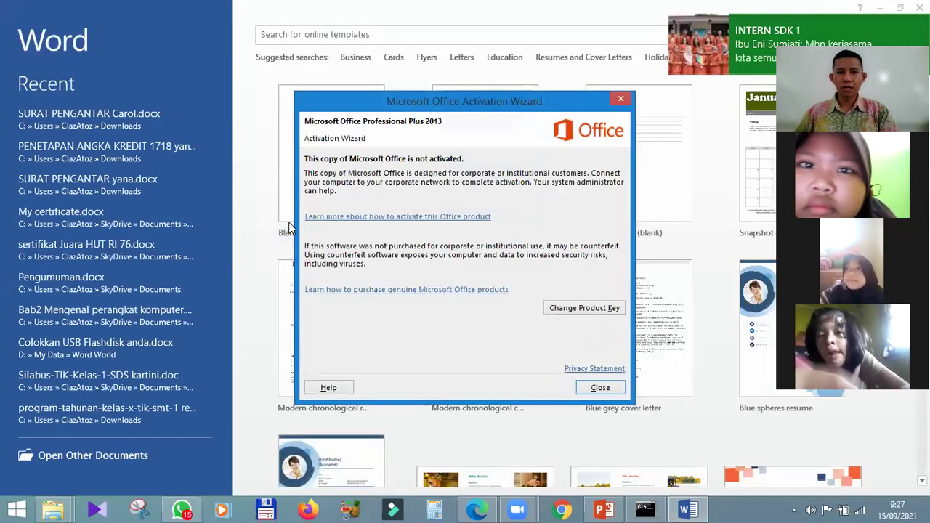
- Dismiss the Office activation wizard and create a new blank document
click(600, 387)
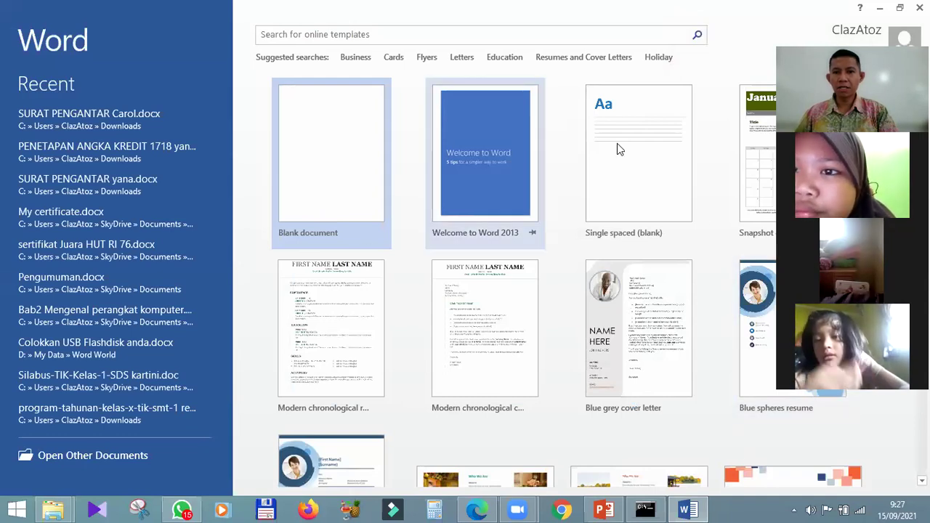
click(324, 145)
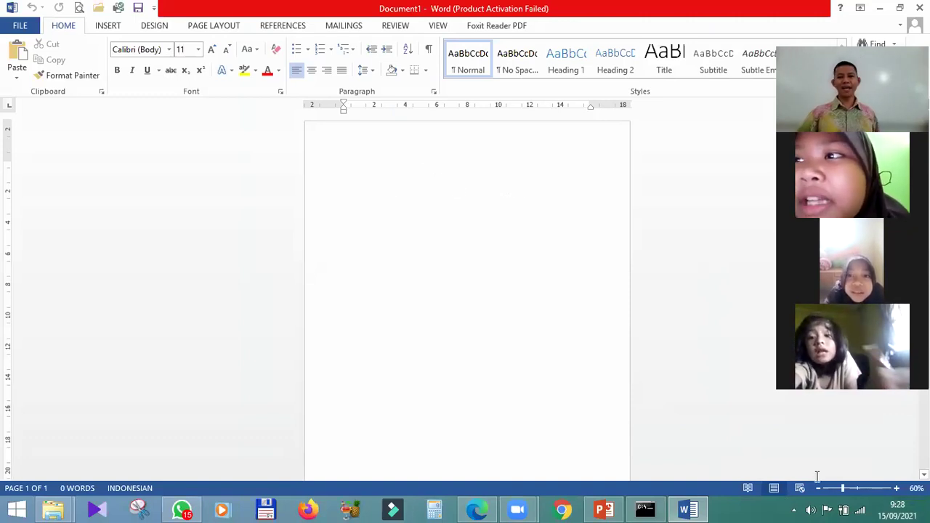
- Try different zoom levels on the blank page, zooming in and out and ending at 244%
click(897, 489)
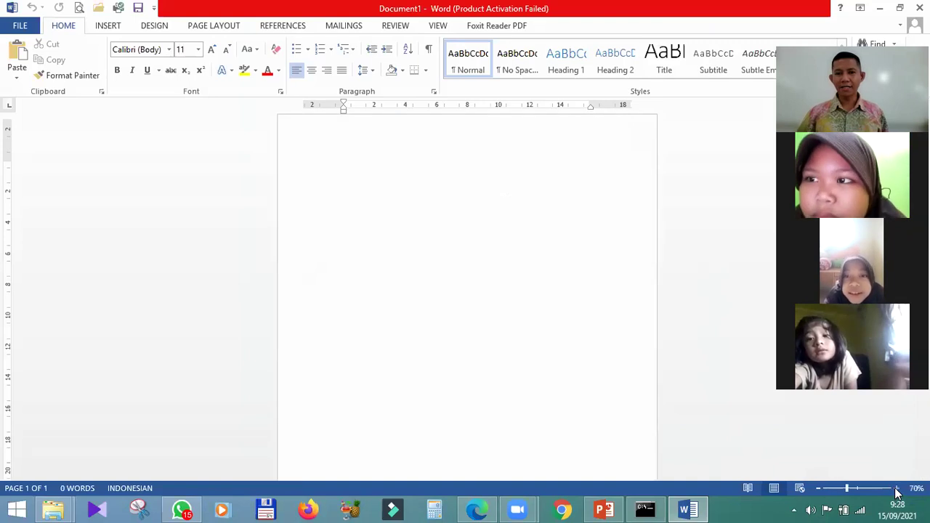
click(897, 489)
click(897, 489)
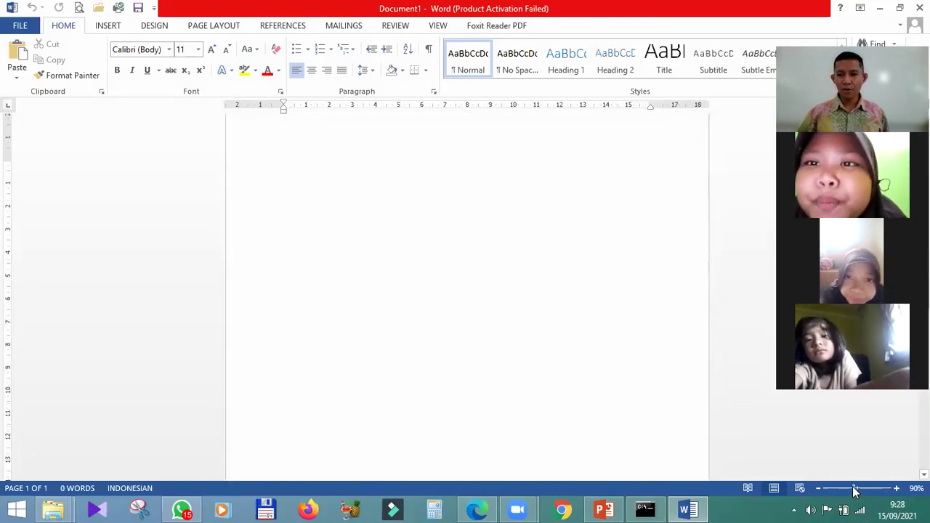
click(843, 491)
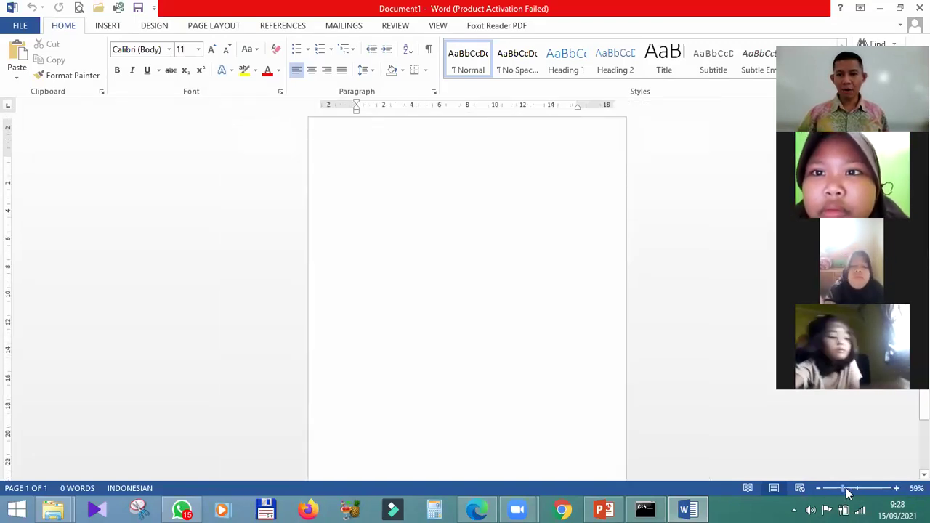
click(862, 493)
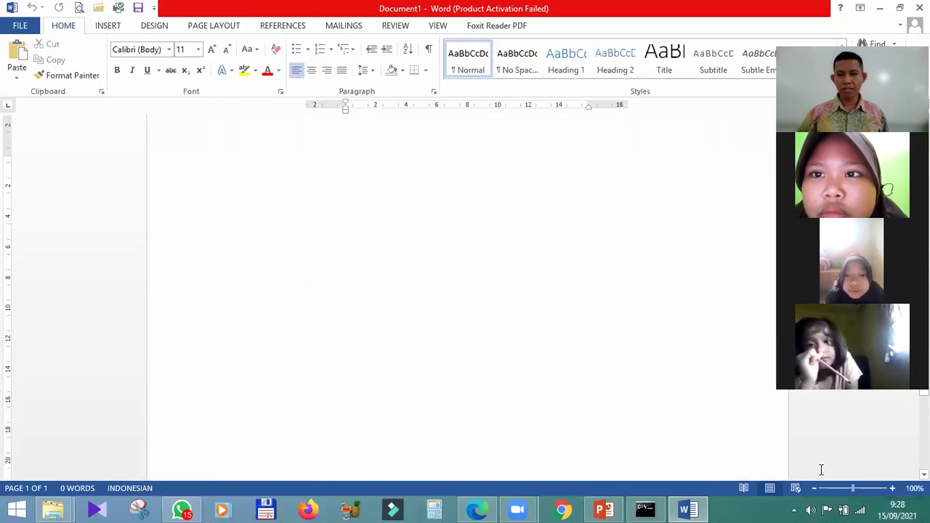
click(846, 492)
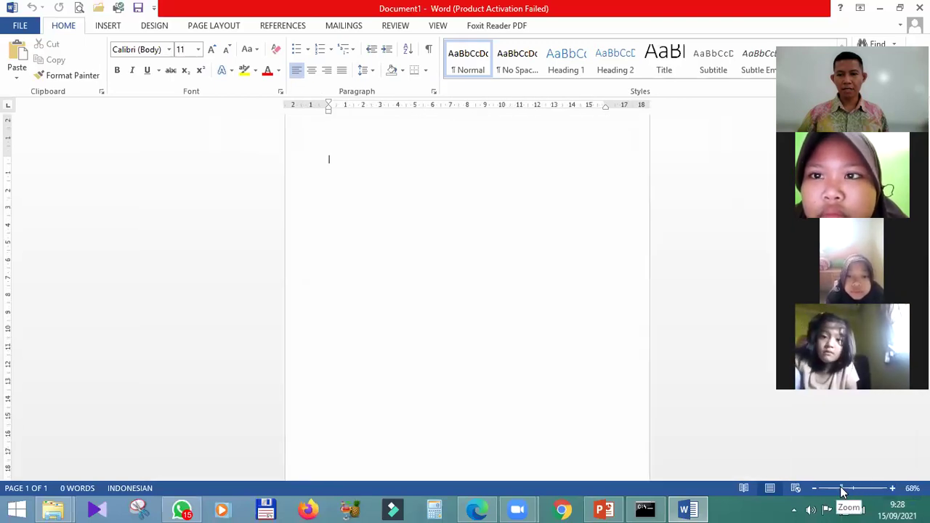
click(862, 491)
scroll(391, 223, up, 8)
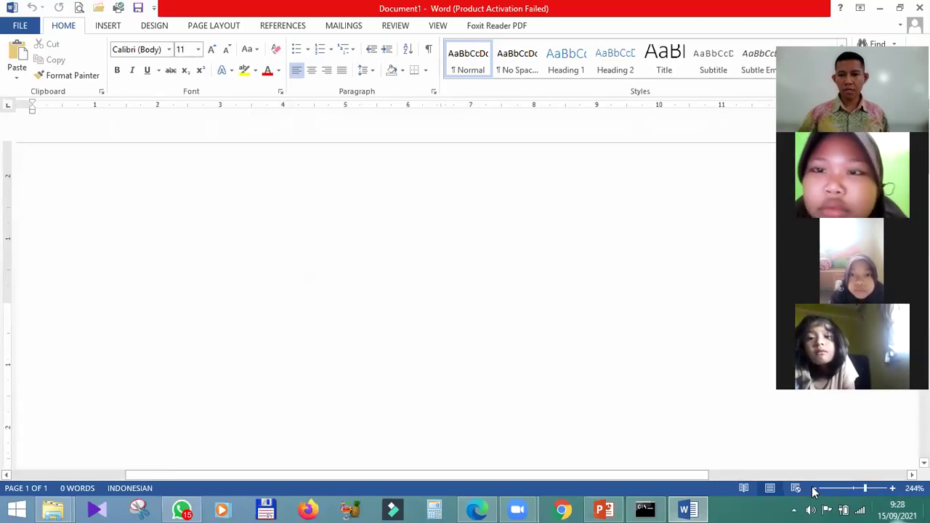
- Reduce the zoom of the blank page to 160%
click(814, 490)
click(814, 490)
click(814, 490)
click(814, 490)
click(814, 489)
click(814, 490)
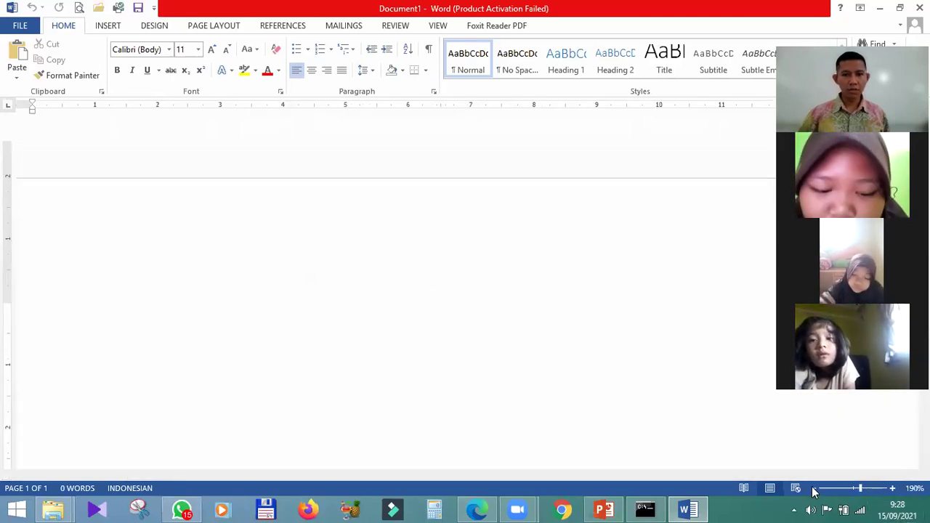
click(814, 490)
click(814, 490)
click(814, 490)
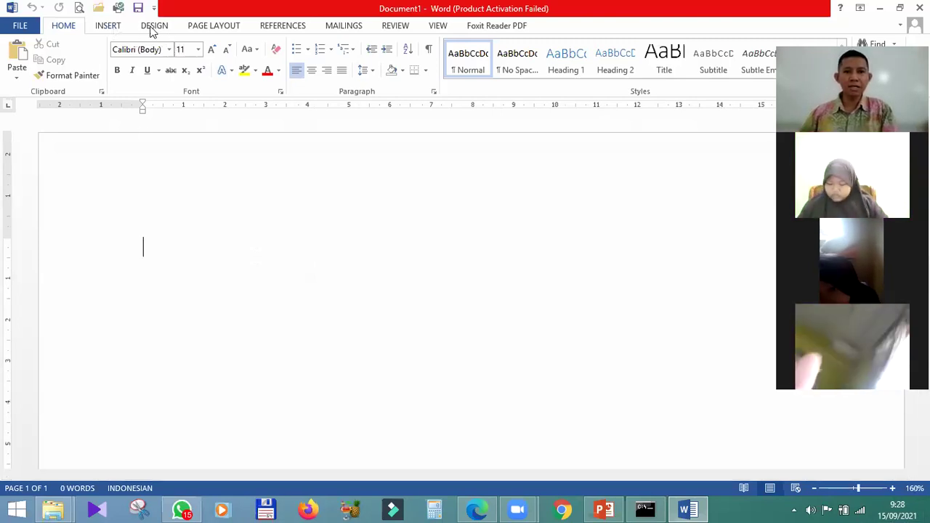
- Insert WordArt in the plain black first style and replace its placeholder text with "Layang-Layang"
scroll(589, 42, down, 1)
click(696, 68)
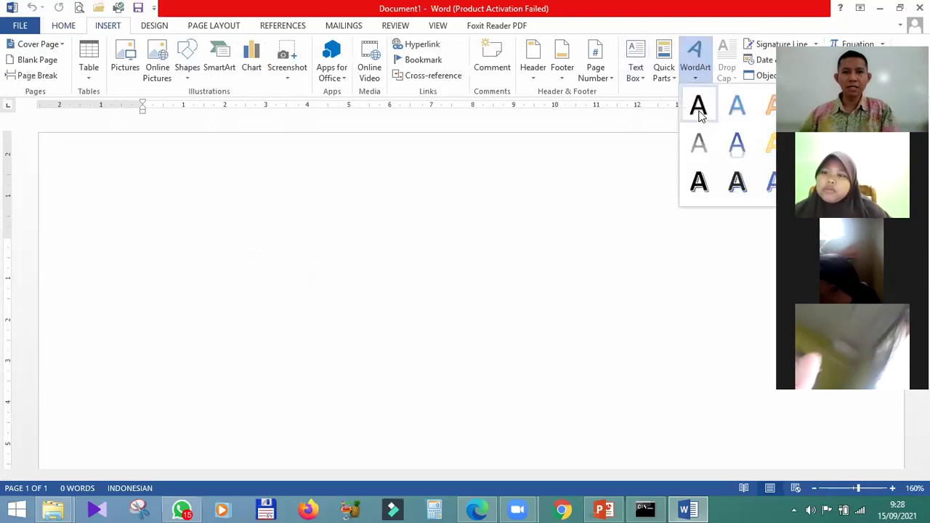
key(Return)
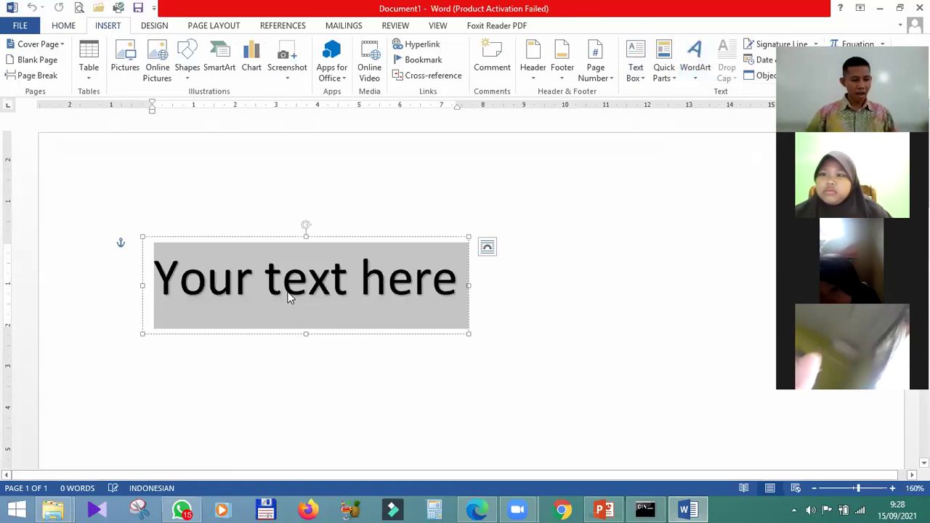
text(Layan)
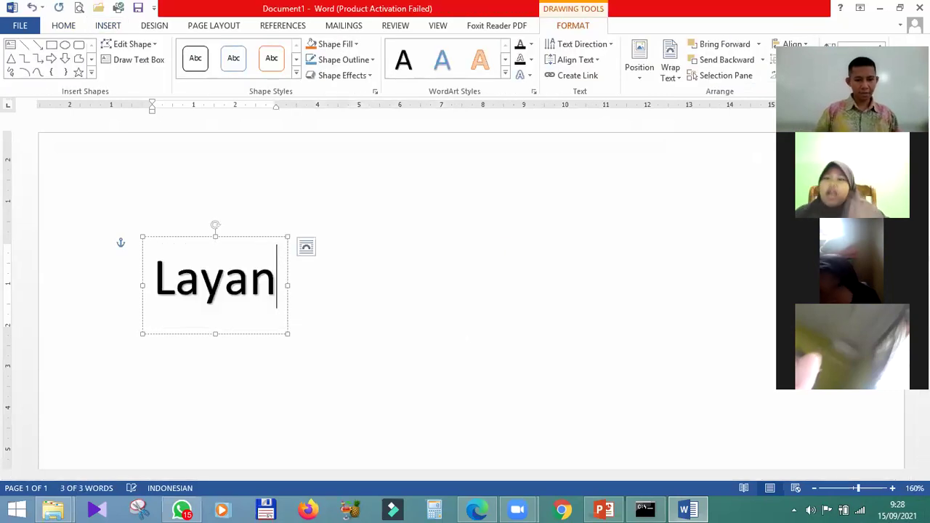
text(g-Layang)
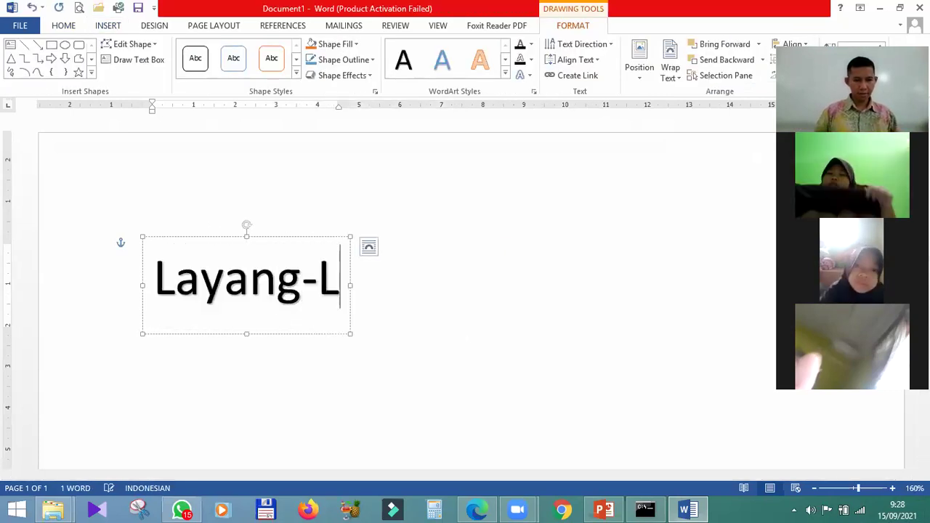